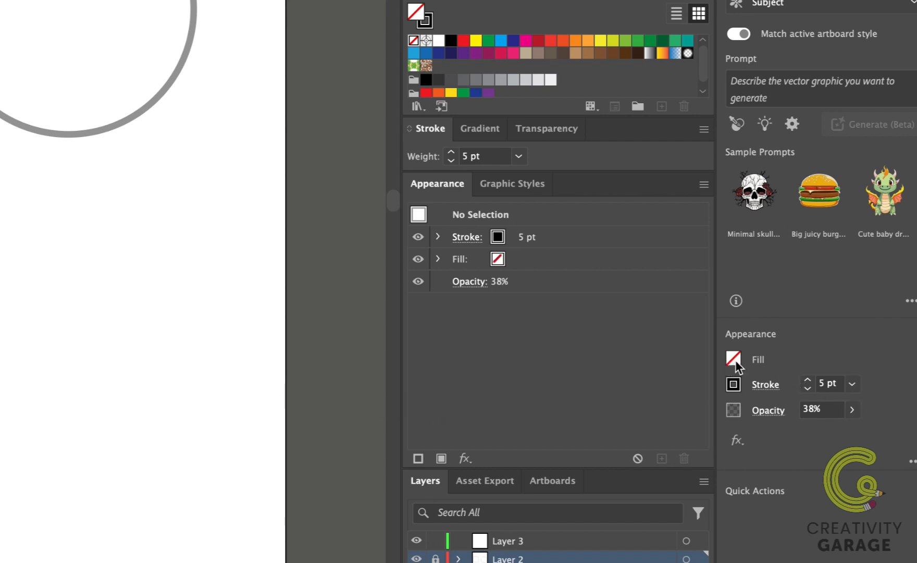
click(852, 384)
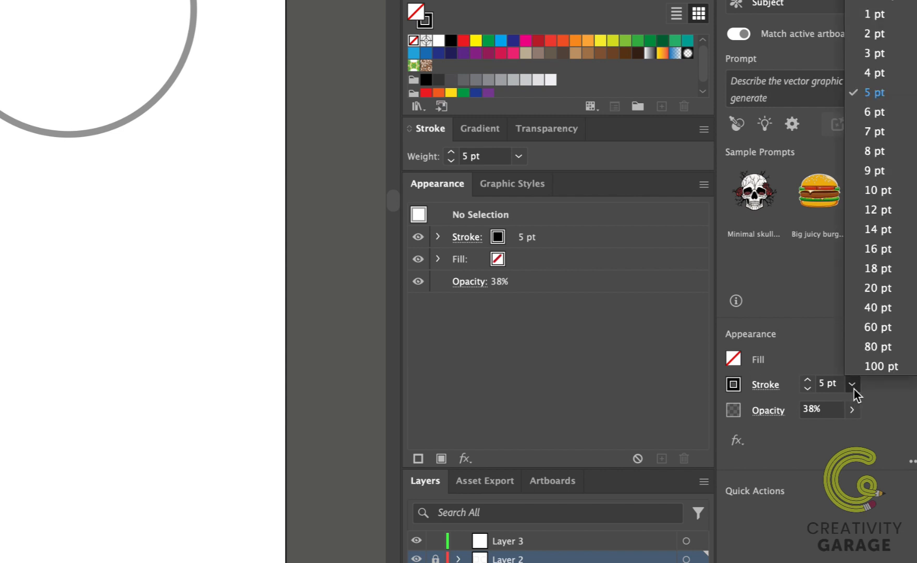
click(854, 388)
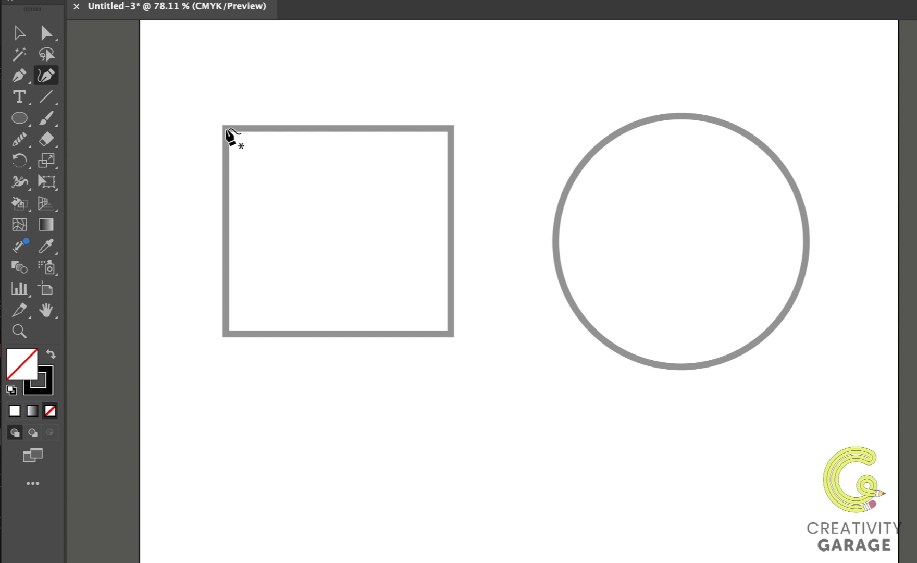
Draw a curved closed path through the square's four corners with the Curvature tool.
click(225, 129)
click(452, 129)
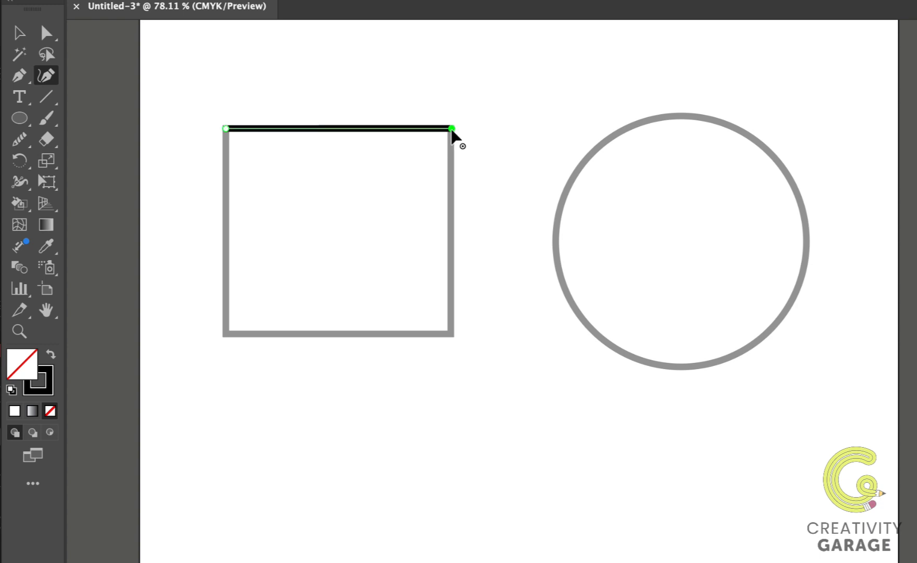
click(451, 335)
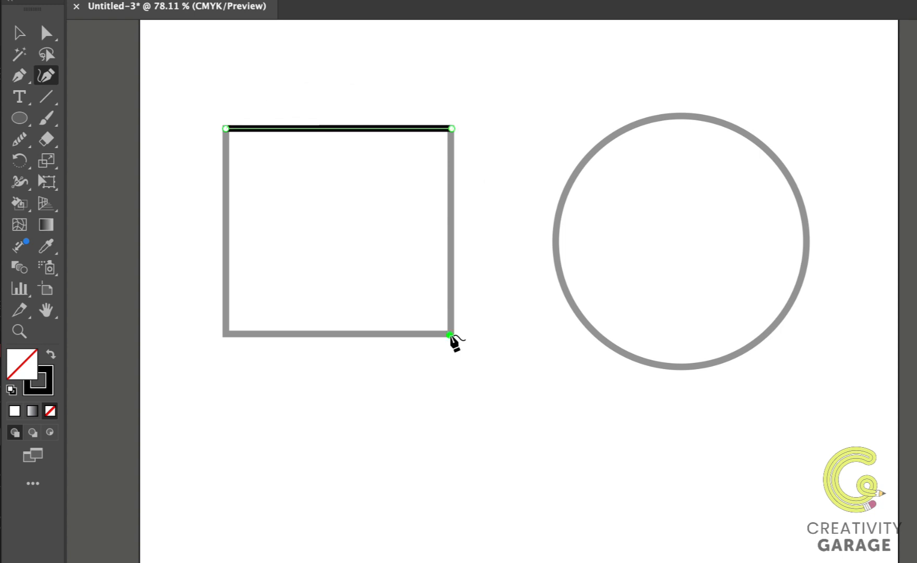
click(224, 335)
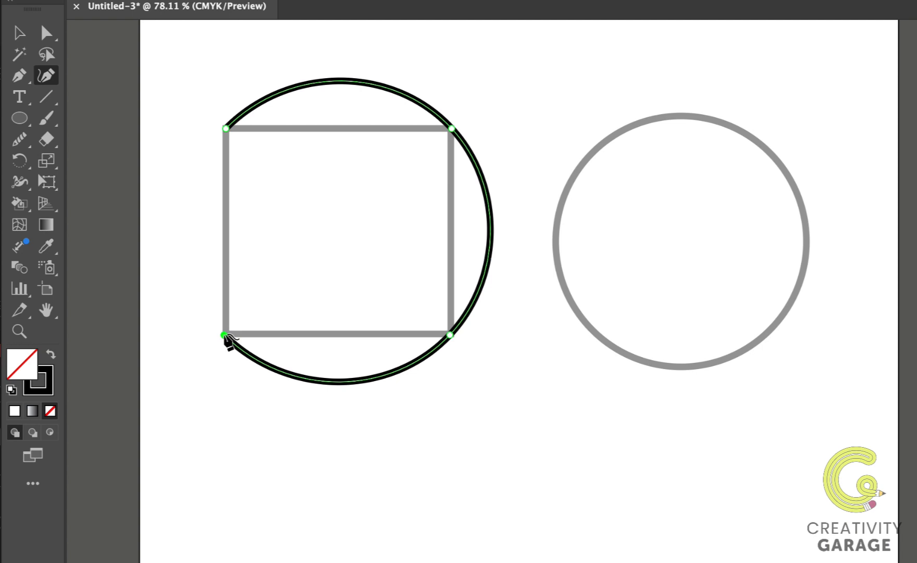
click(225, 336)
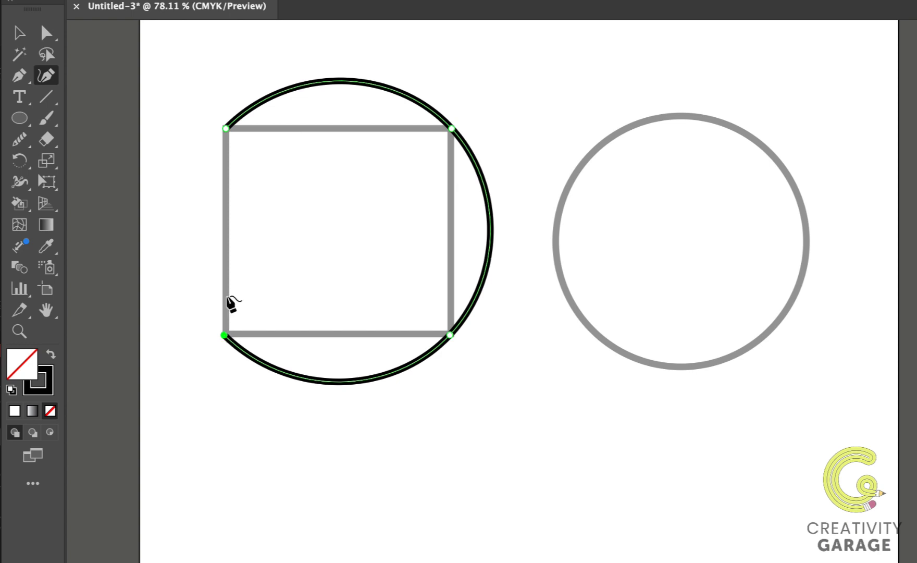
click(227, 129)
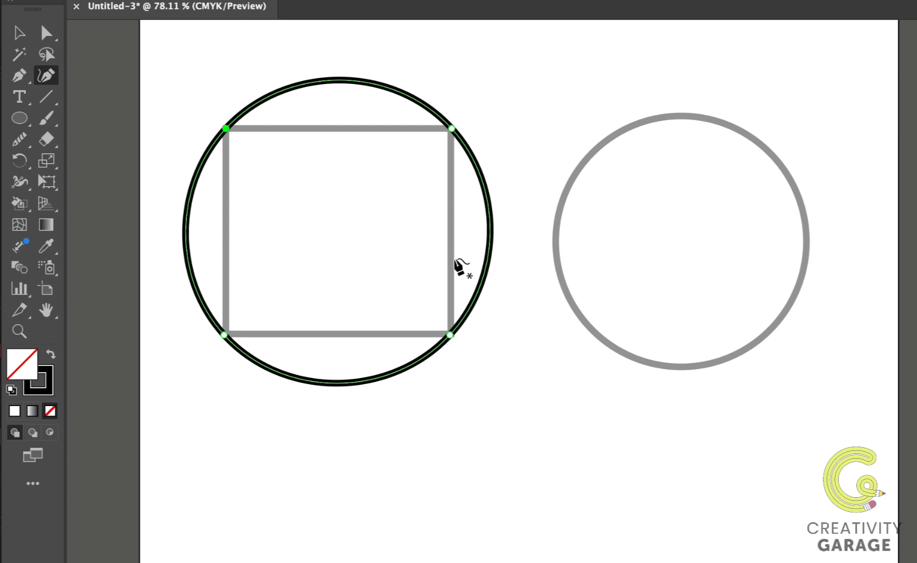
Undo the curved path's anchor points one by one.
key(super+z)
key(super+z)
key(super+z)
key(super+z)
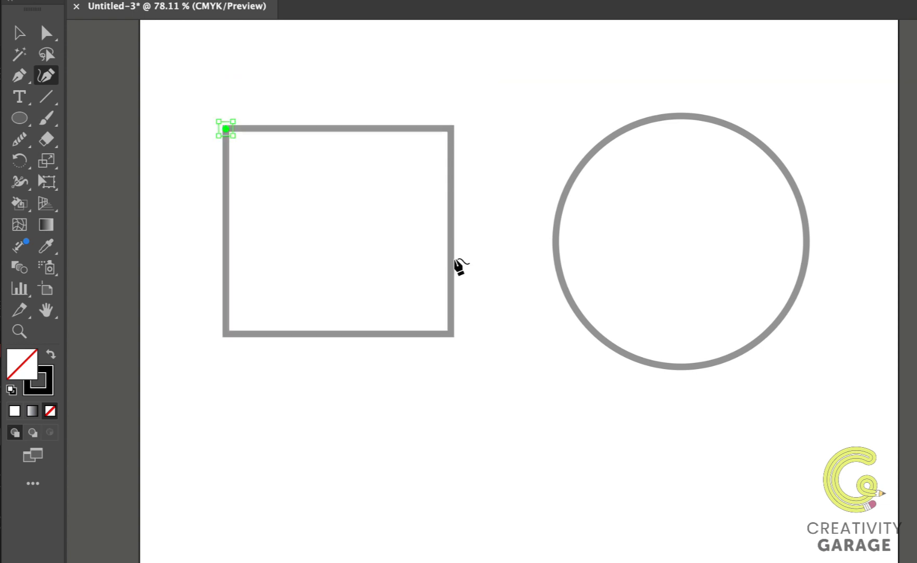
key(super+z)
Trace the square with straight segments through its four corners using the Curvature tool, closing the path.
click(226, 128)
key(shift)
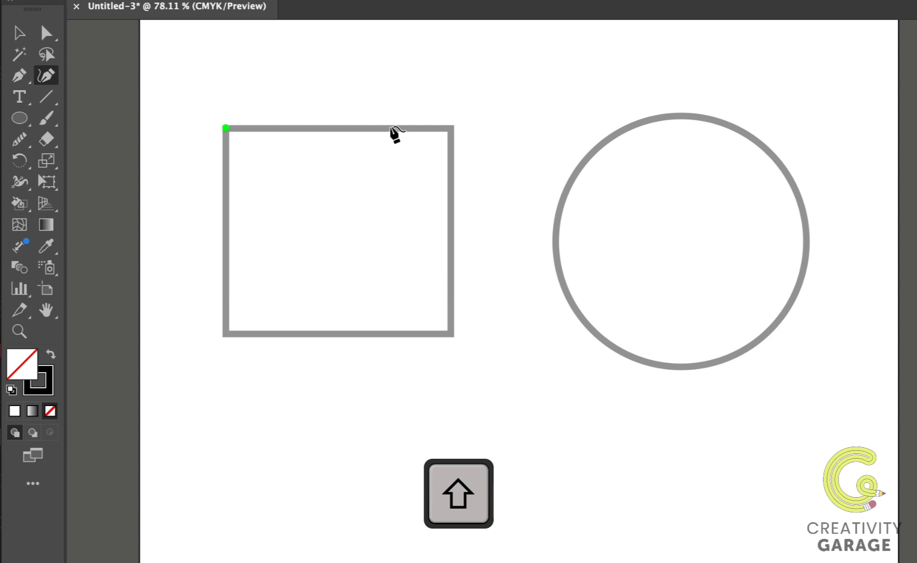
click(451, 127)
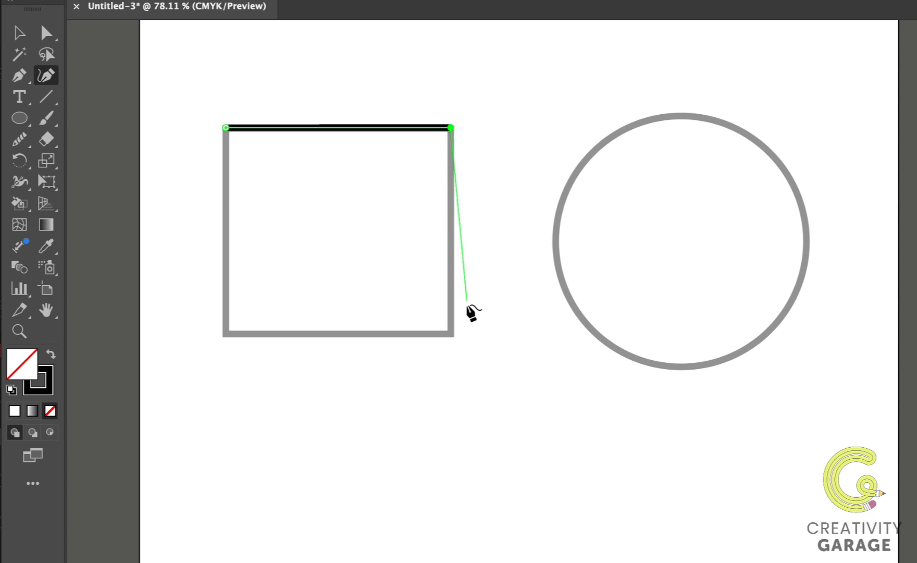
click(452, 334)
click(225, 334)
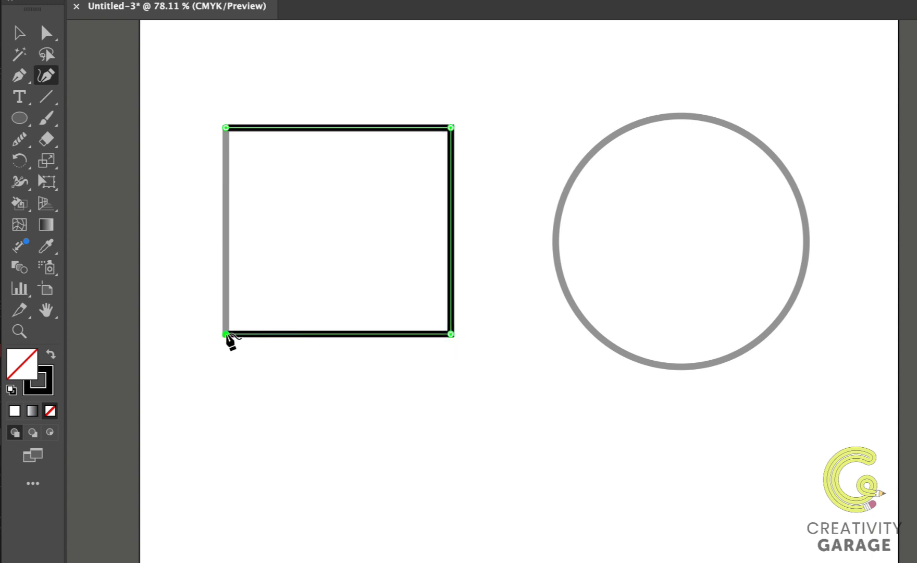
click(226, 127)
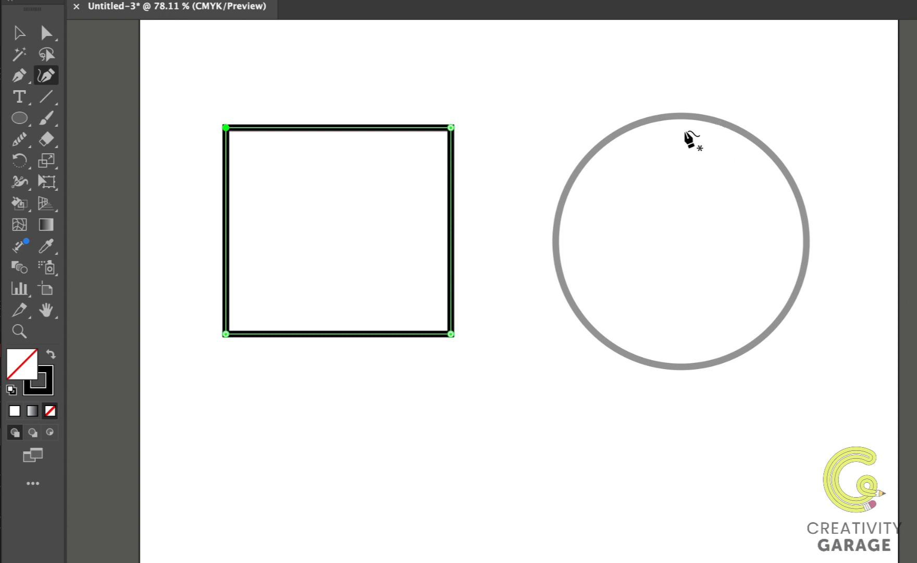
Trace the circle with the Curvature tool by placing points at its top, right, bottom and left, closing the path.
click(685, 113)
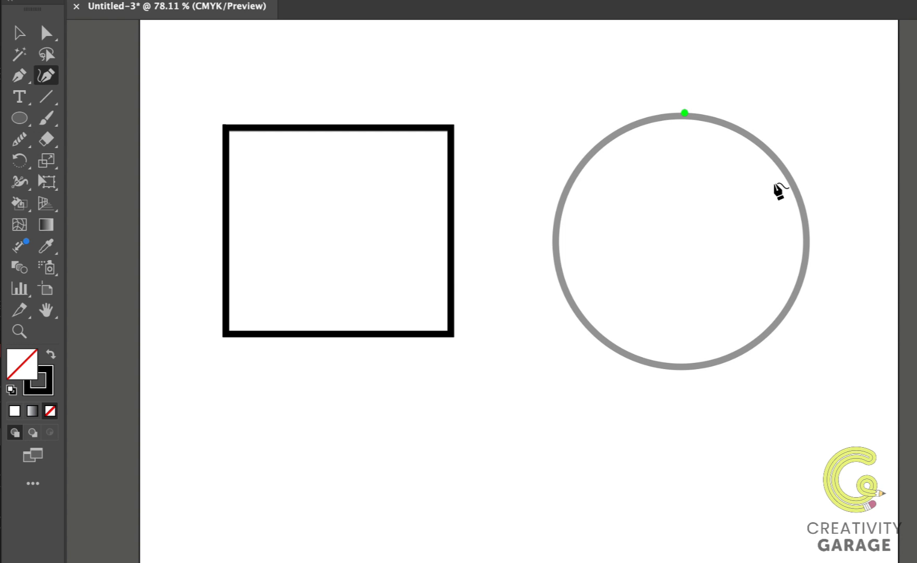
click(807, 250)
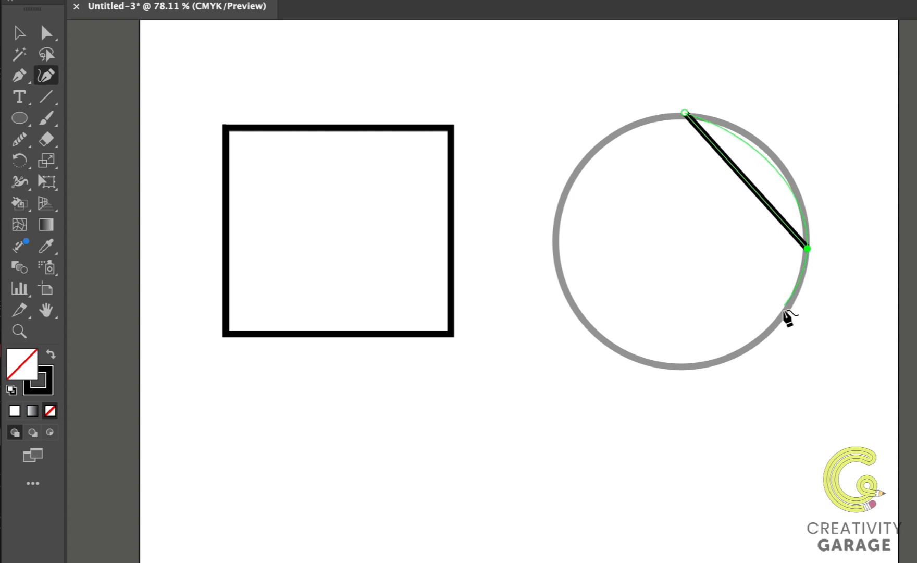
click(684, 368)
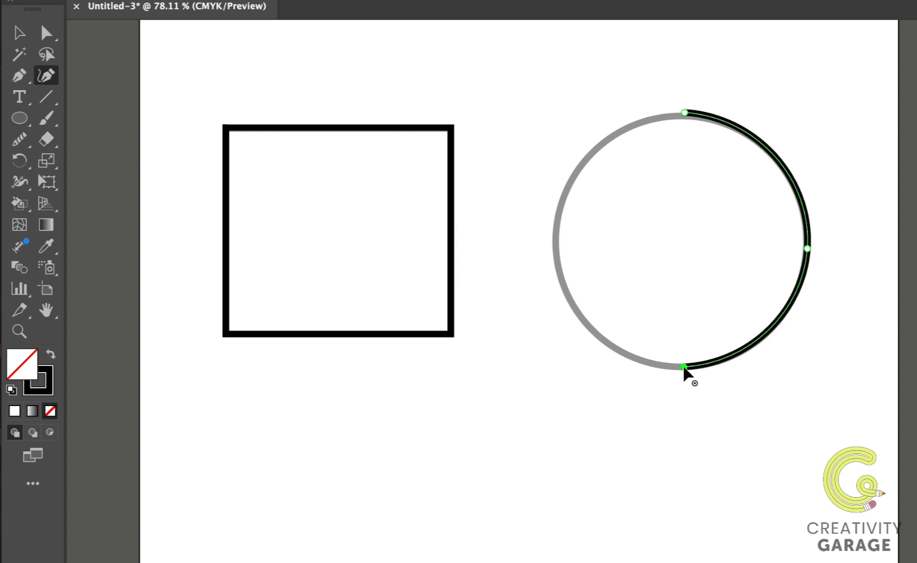
click(555, 231)
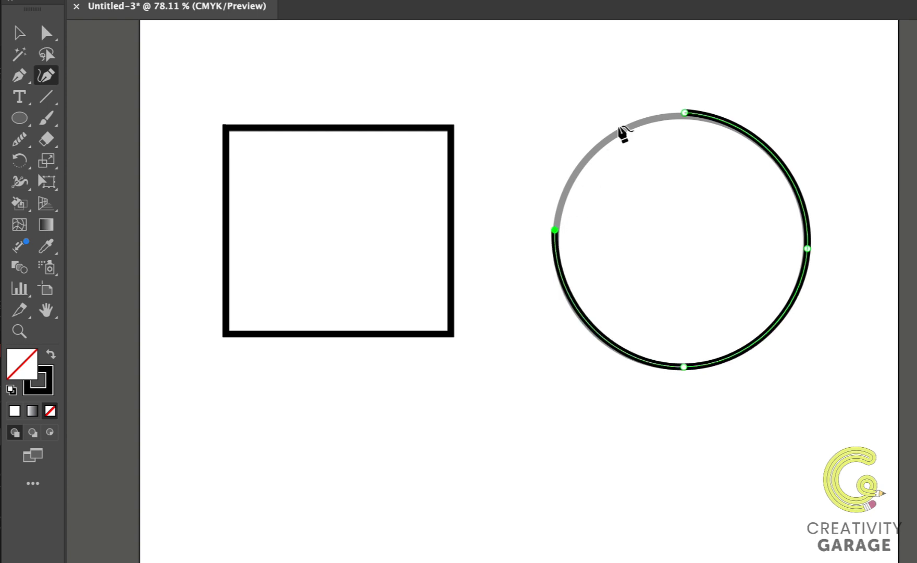
click(684, 113)
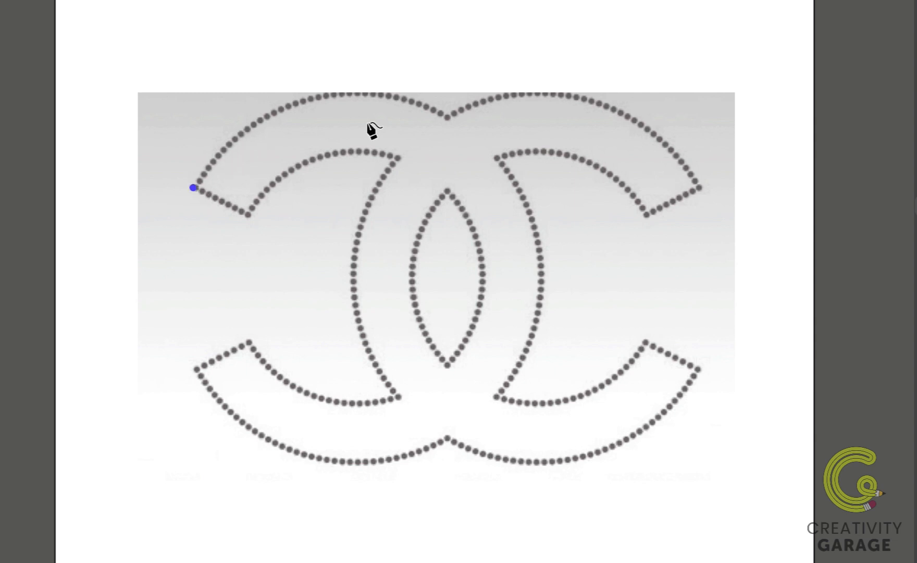
Trace the logo's outer top arcs and the right C's upper tip with the Curvature tool.
click(319, 94)
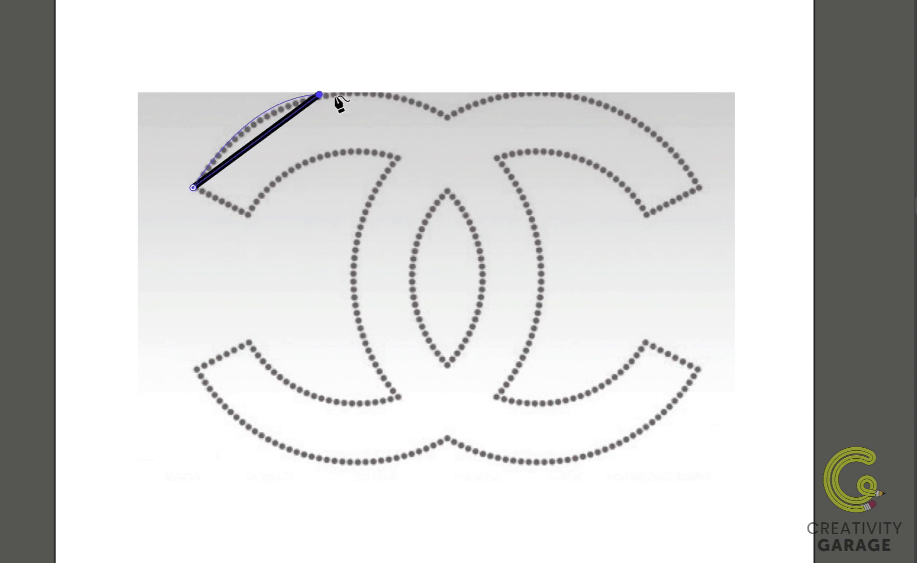
click(447, 119)
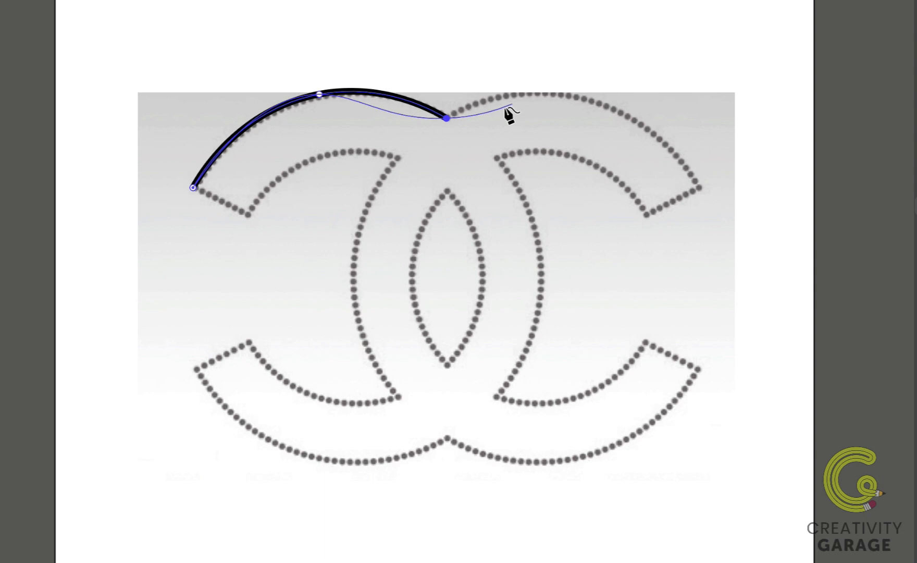
click(446, 118)
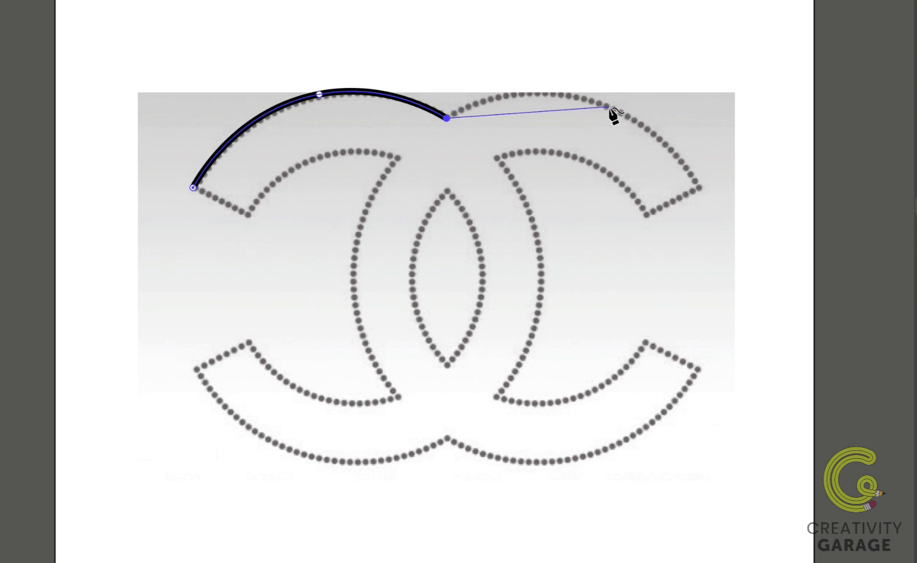
click(608, 107)
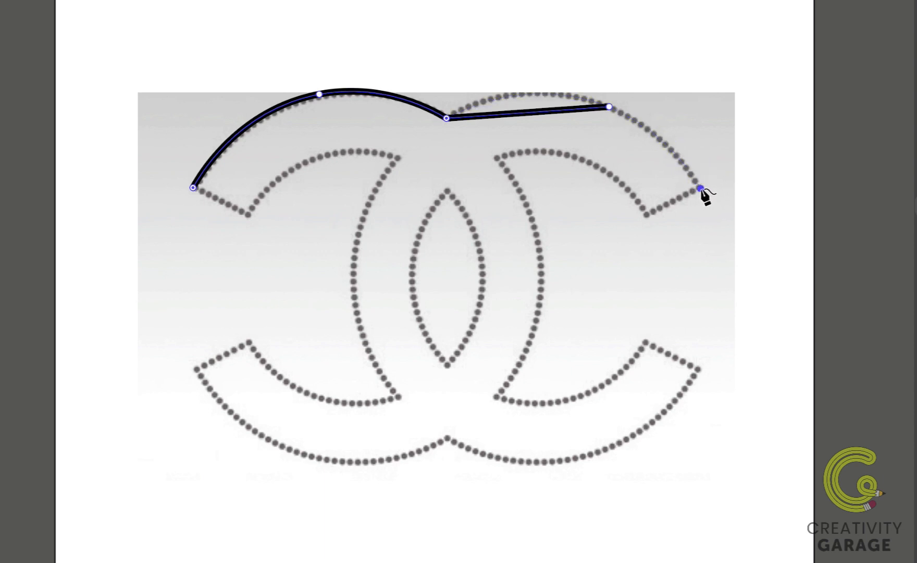
click(701, 189)
click(701, 189)
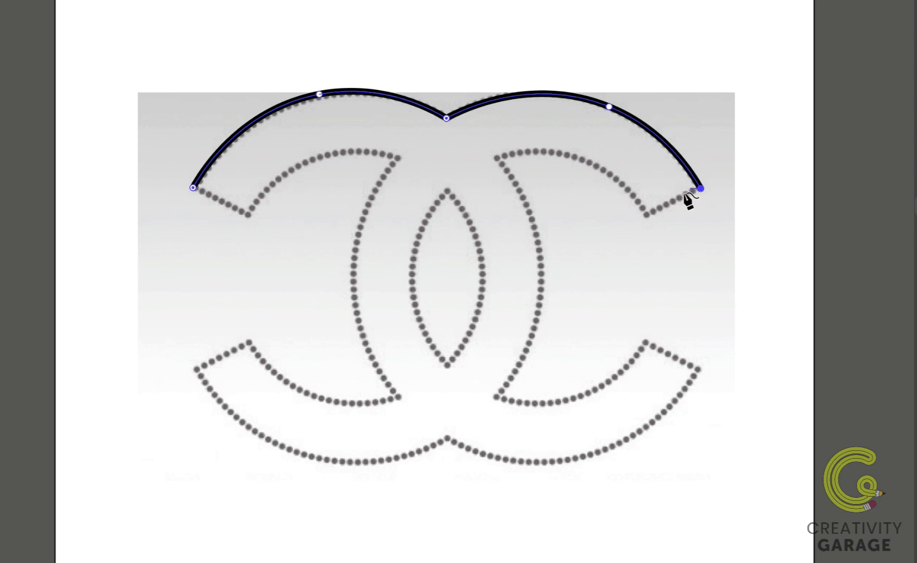
click(647, 215)
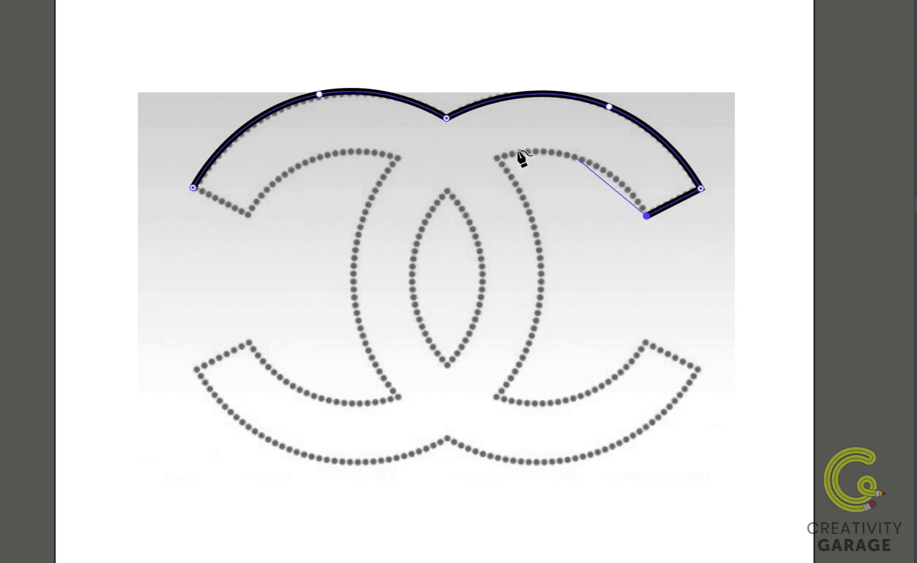
click(578, 157)
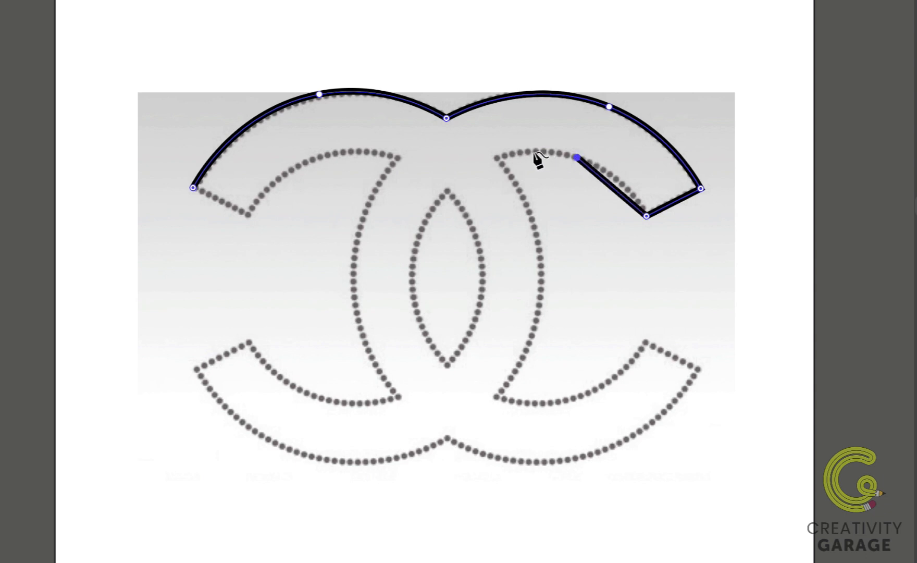
Continue the path down the right C's inner curve, around both bottom arcs, and up into the left C's lower tip.
click(497, 159)
click(540, 282)
click(495, 398)
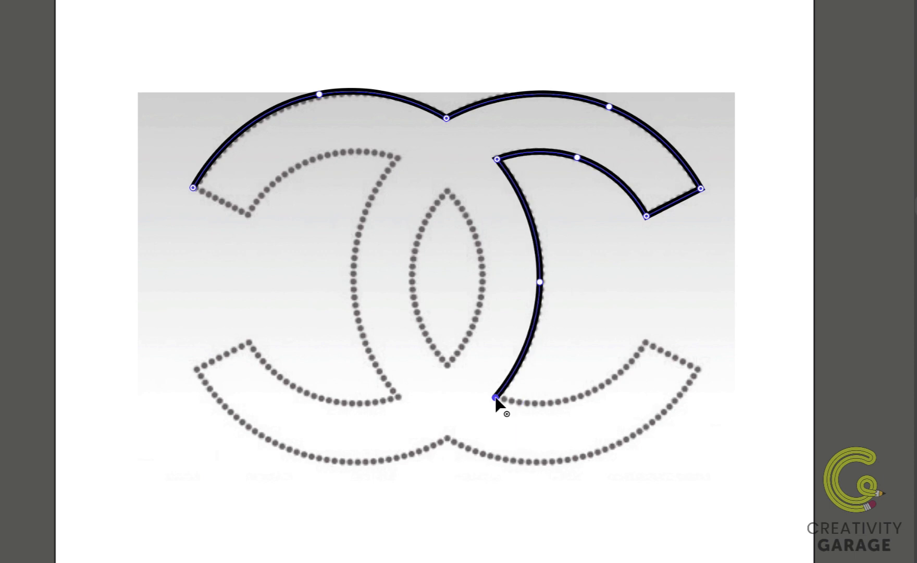
click(585, 394)
click(646, 342)
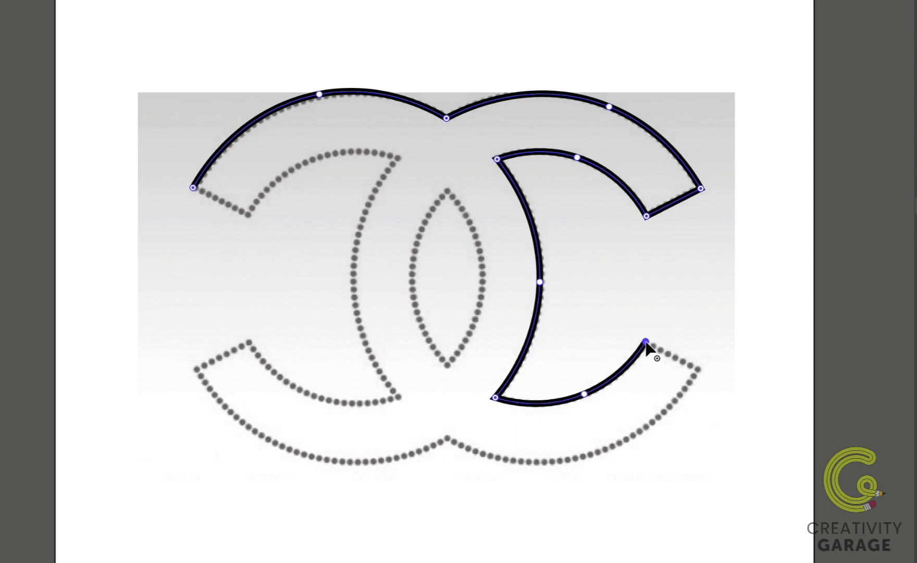
click(697, 369)
click(581, 457)
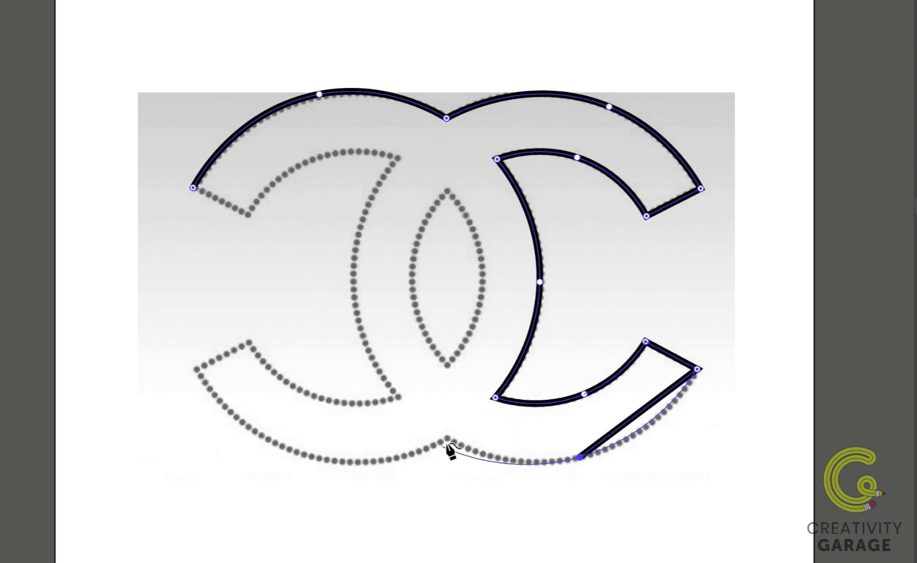
click(448, 439)
click(293, 450)
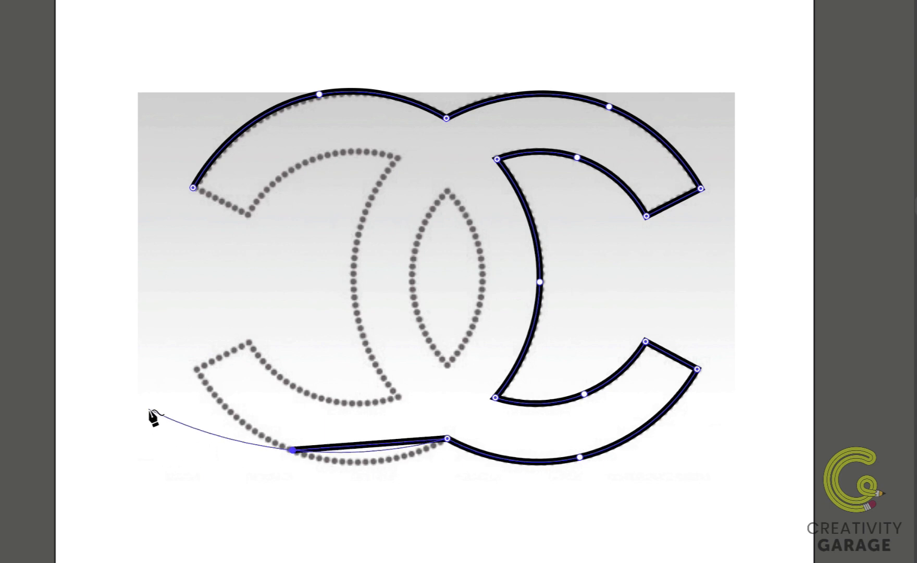
click(195, 369)
click(249, 341)
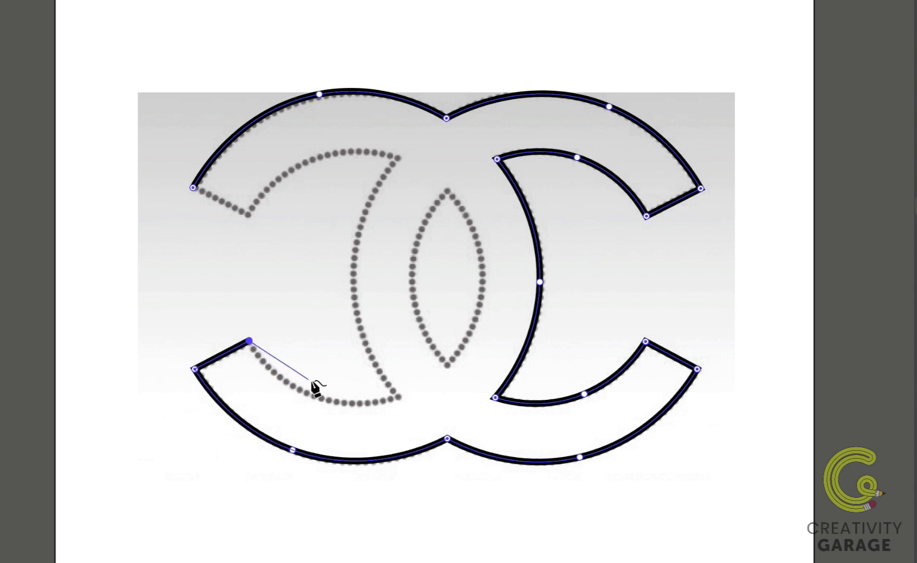
click(311, 412)
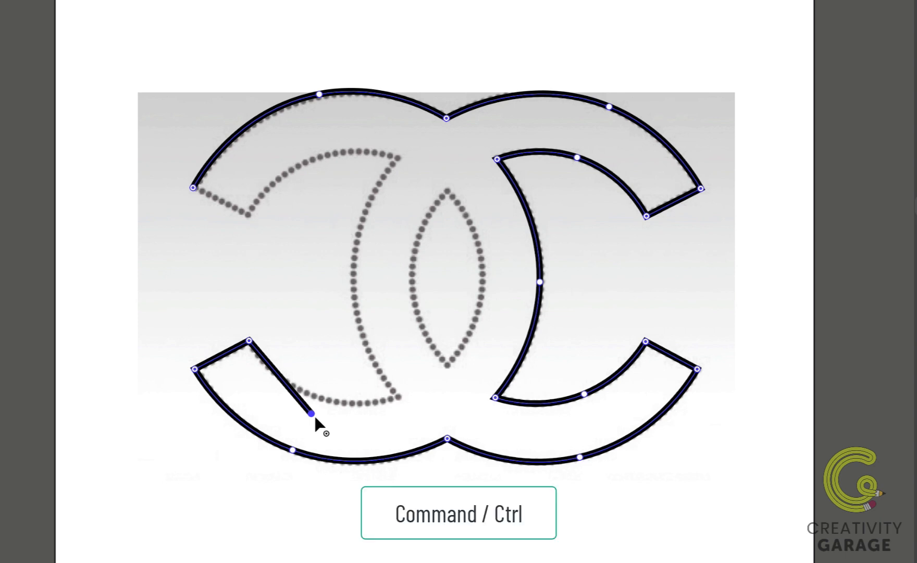
Move the last point onto the guide, then trace the left C's inner curve and close the path at the starting point.
drag(314, 417, 313, 395)
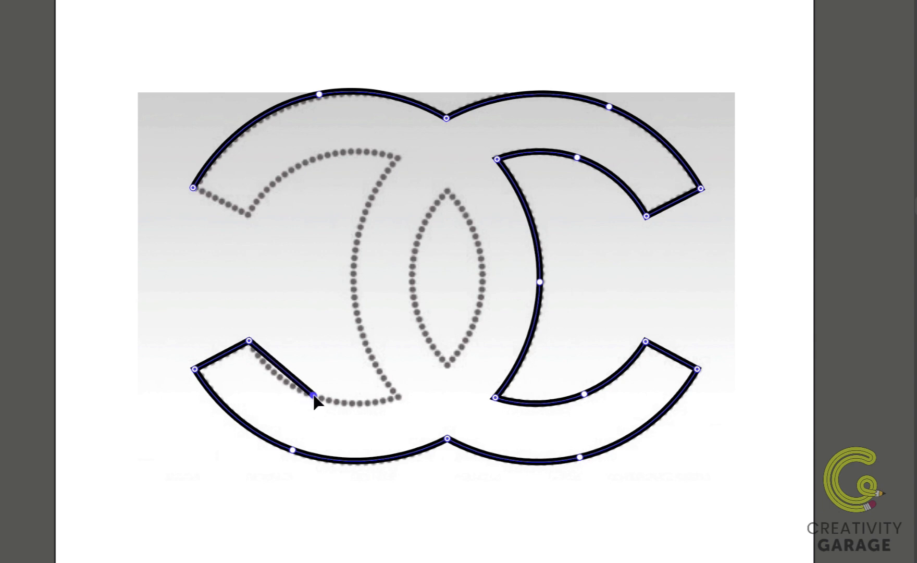
click(400, 398)
click(351, 267)
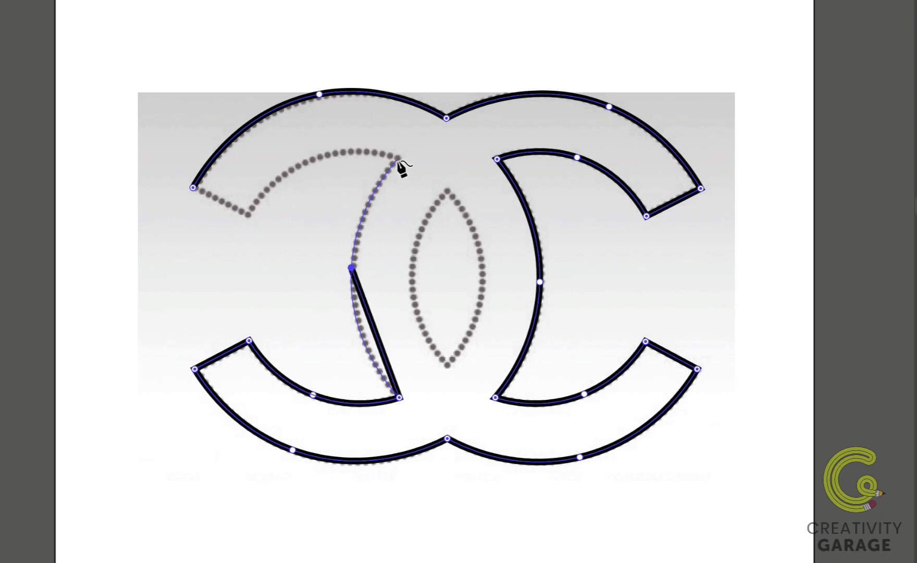
click(399, 158)
click(301, 164)
click(249, 213)
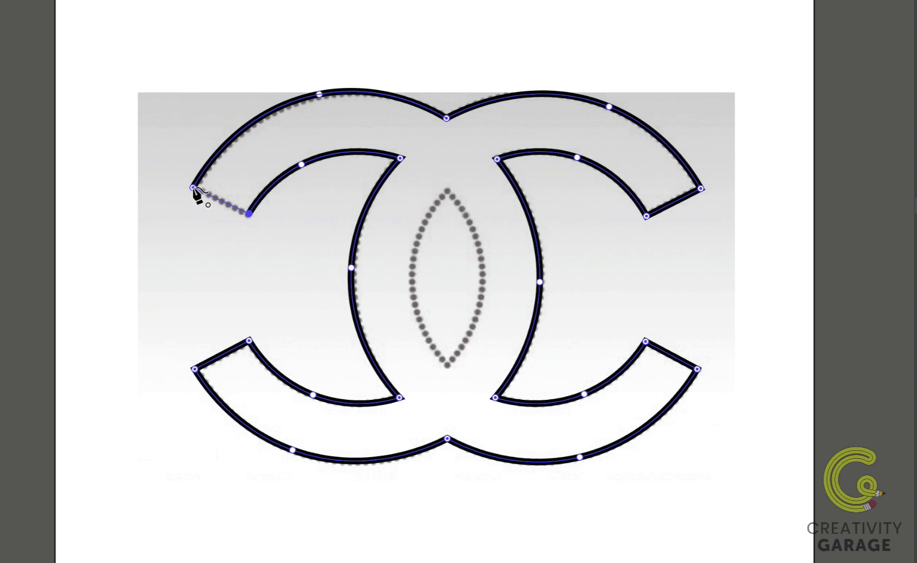
click(193, 188)
click(193, 187)
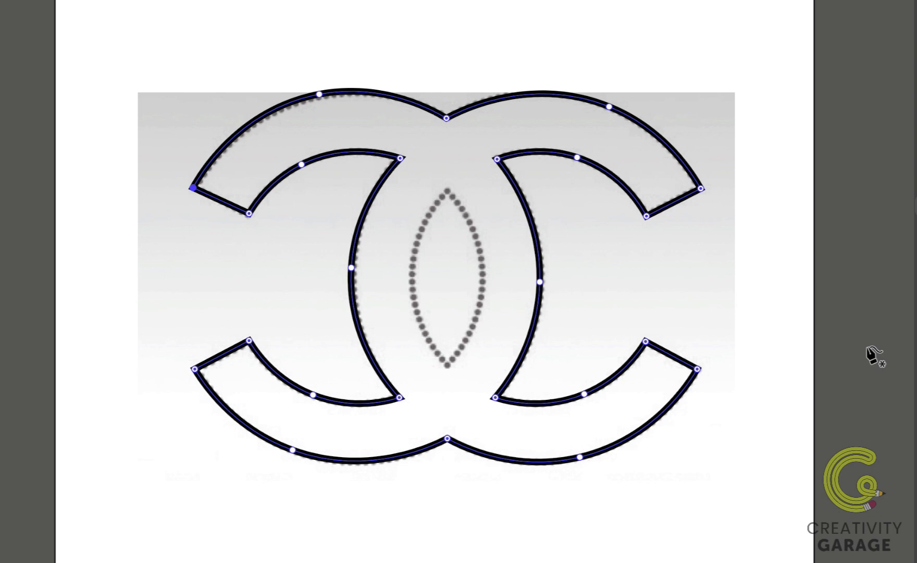
Start a new path at the top point of the central lens shape.
click(447, 191)
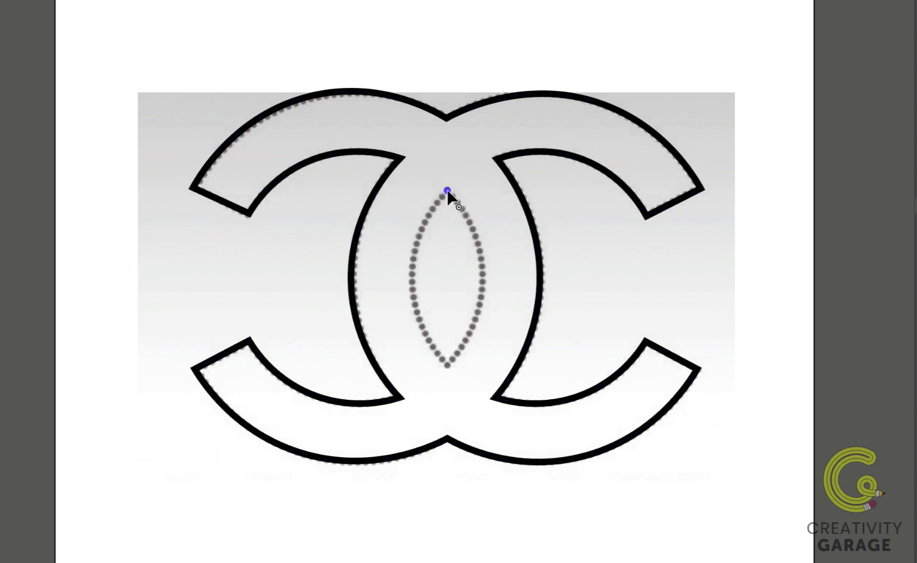